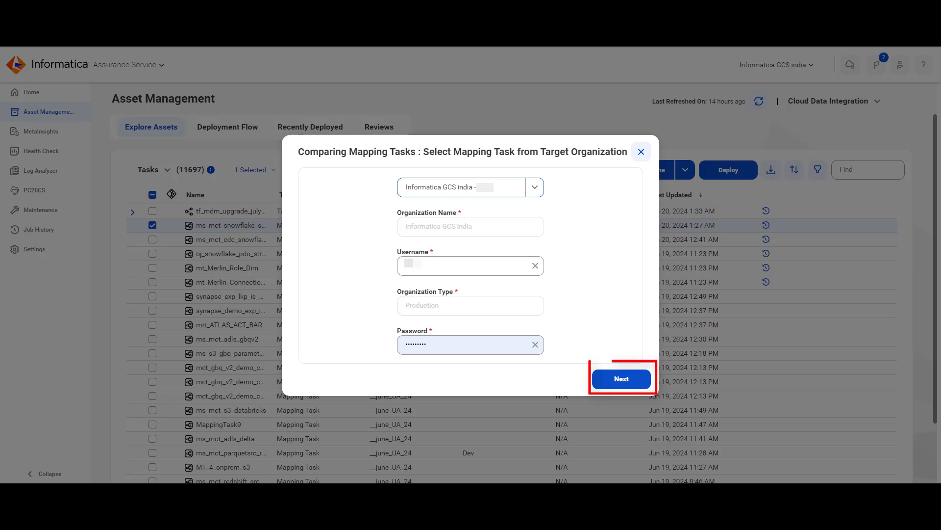
Submit the target organization login to list its mapping tasks for comparison
left_click(621, 378)
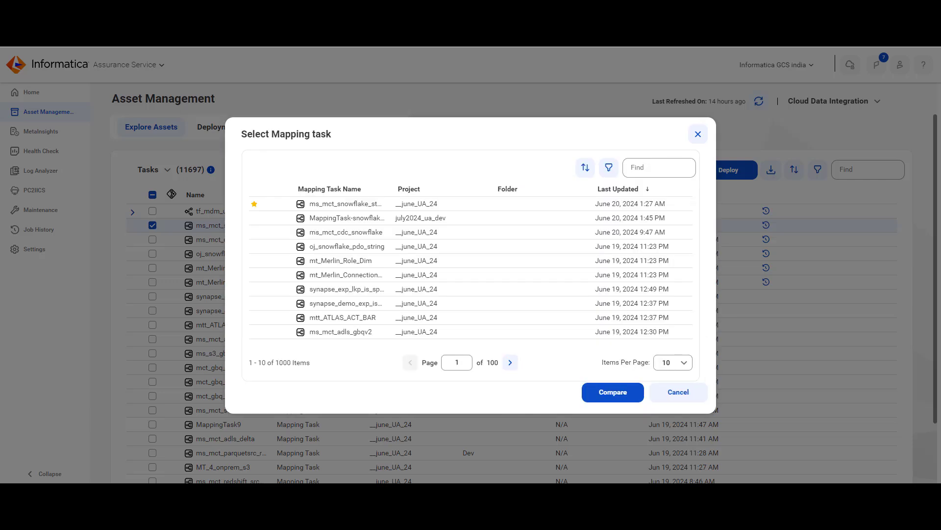